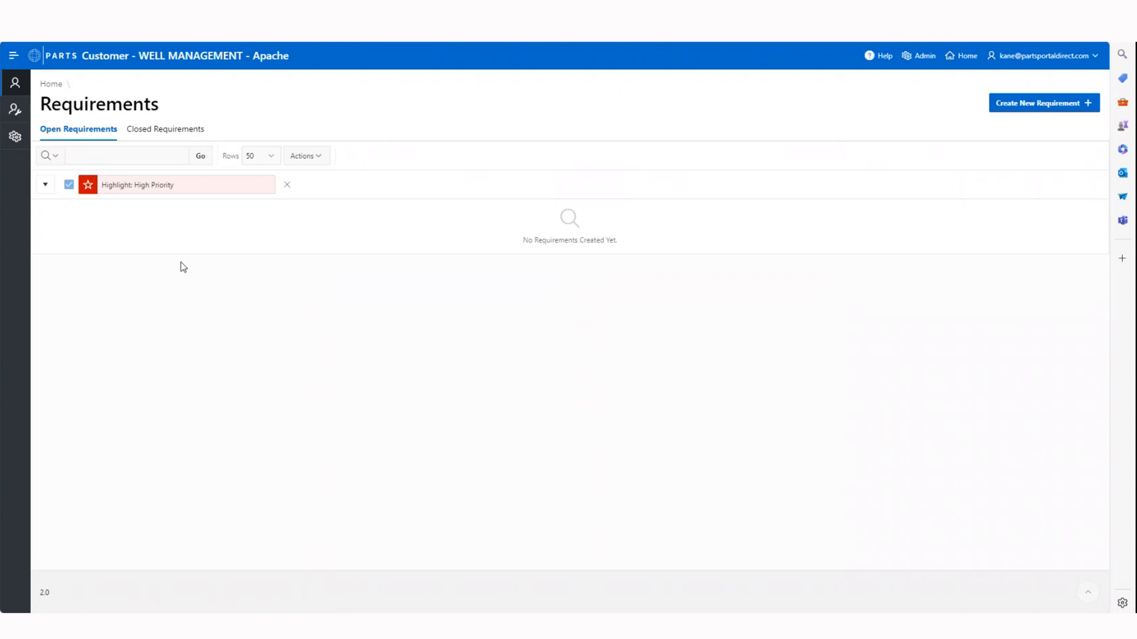
Check the closed requirements, return to the open requirements and start creating a new requirement
left_click(153, 136)
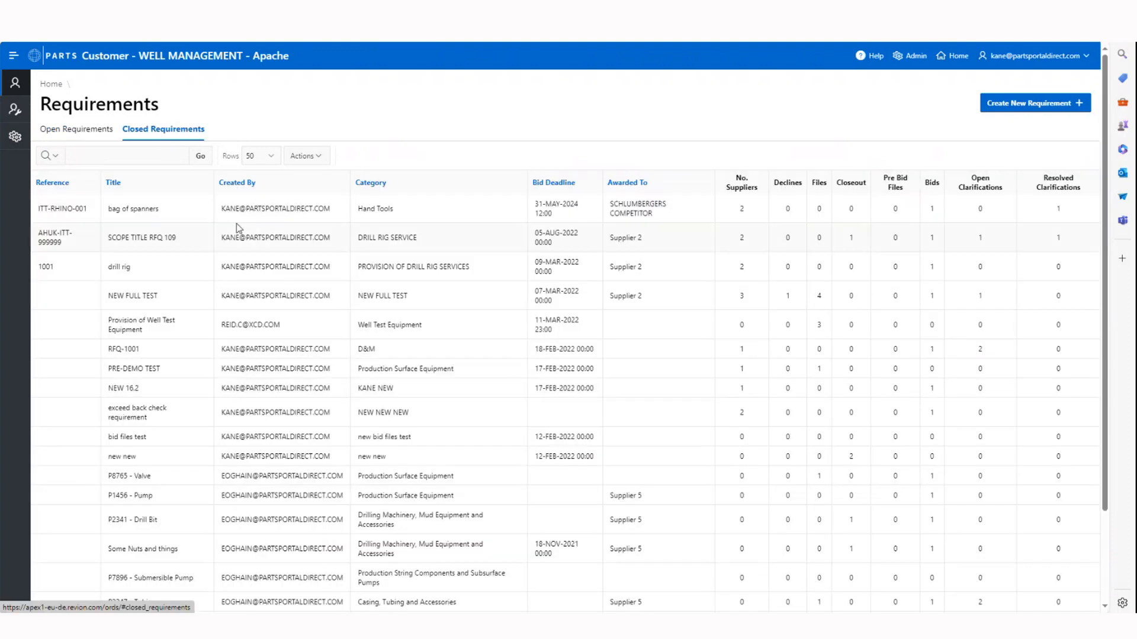
left_click(99, 135)
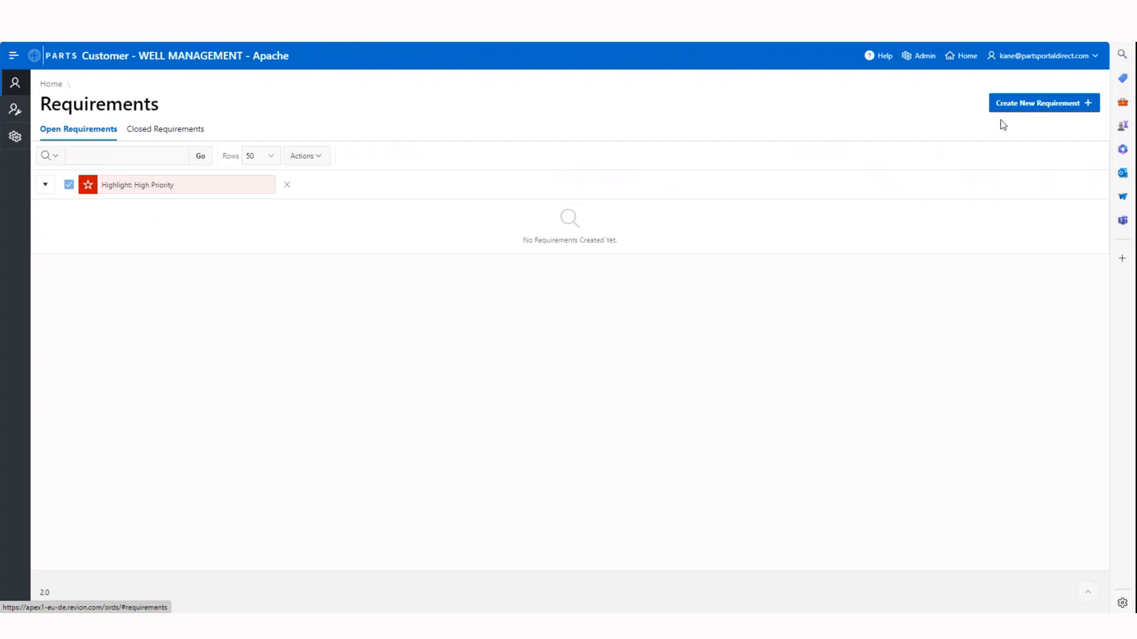
left_click(1018, 107)
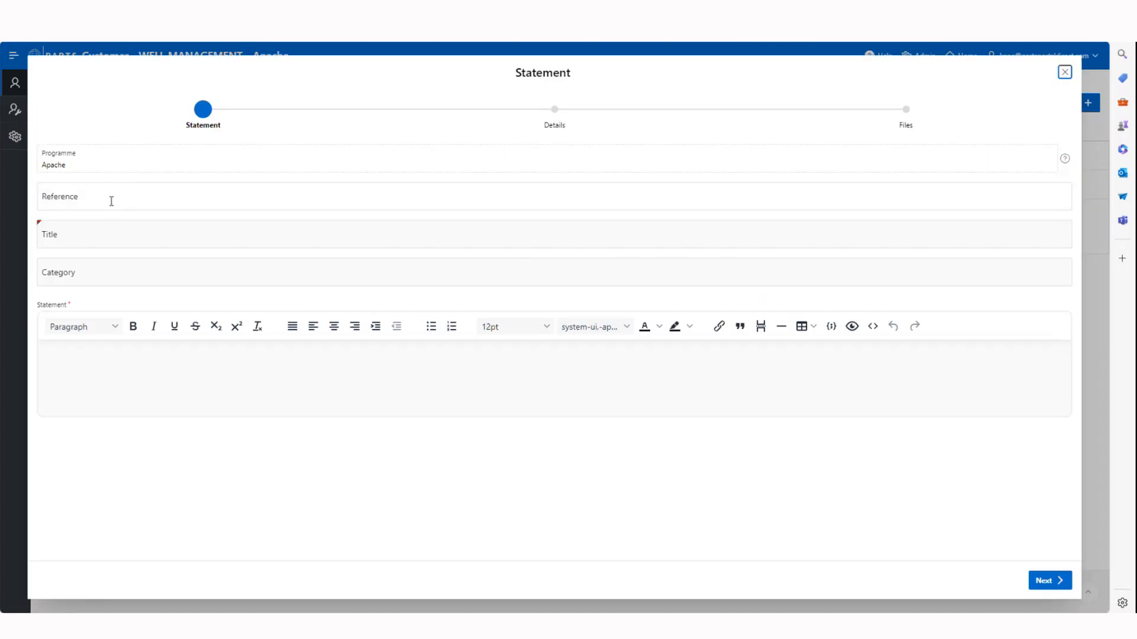
Enter Reference 123 as the requirement's reference and PROVISION OF SERVICES XYZ as its title
left_click(110, 199)
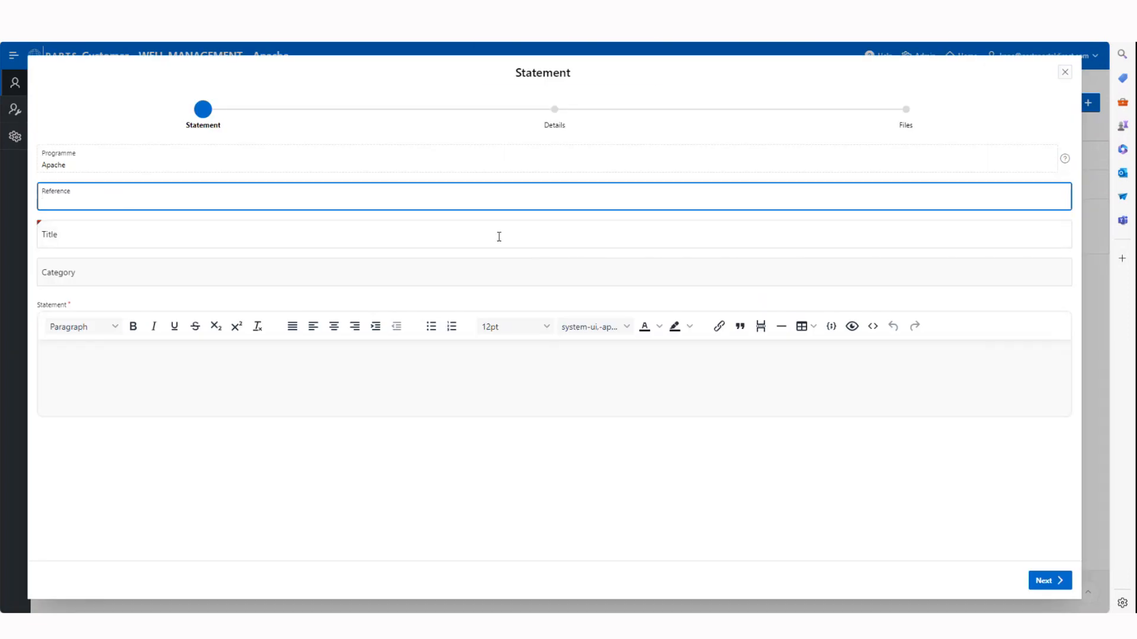
type("Reference 123")
left_click(84, 237)
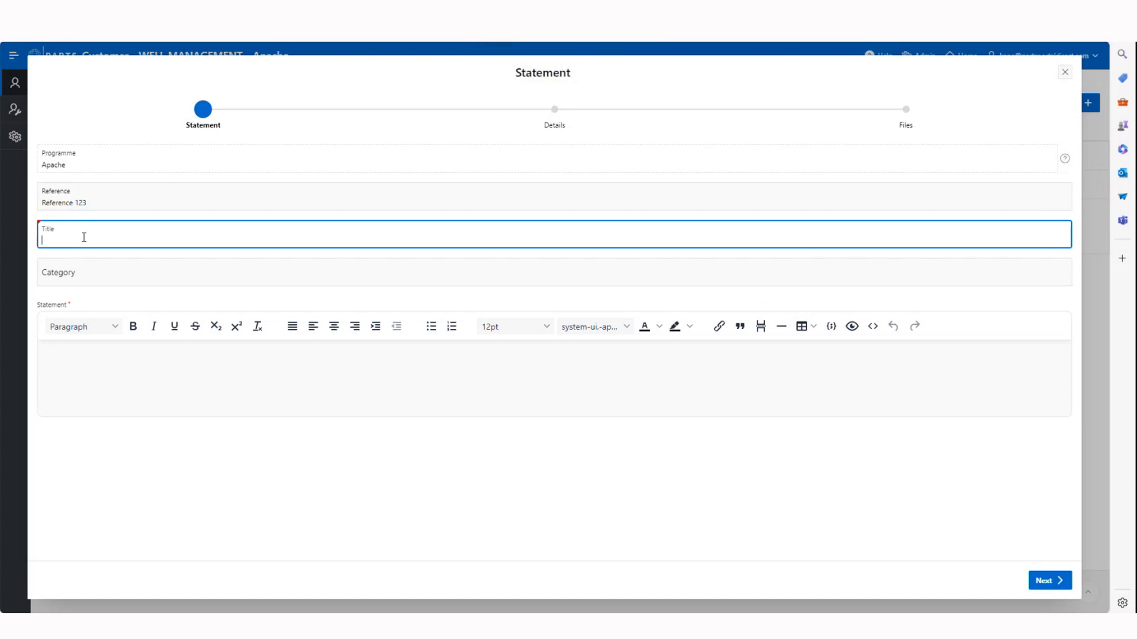
type("PROVISION OF SERVICES XYZ")
key("Caps_Lock")
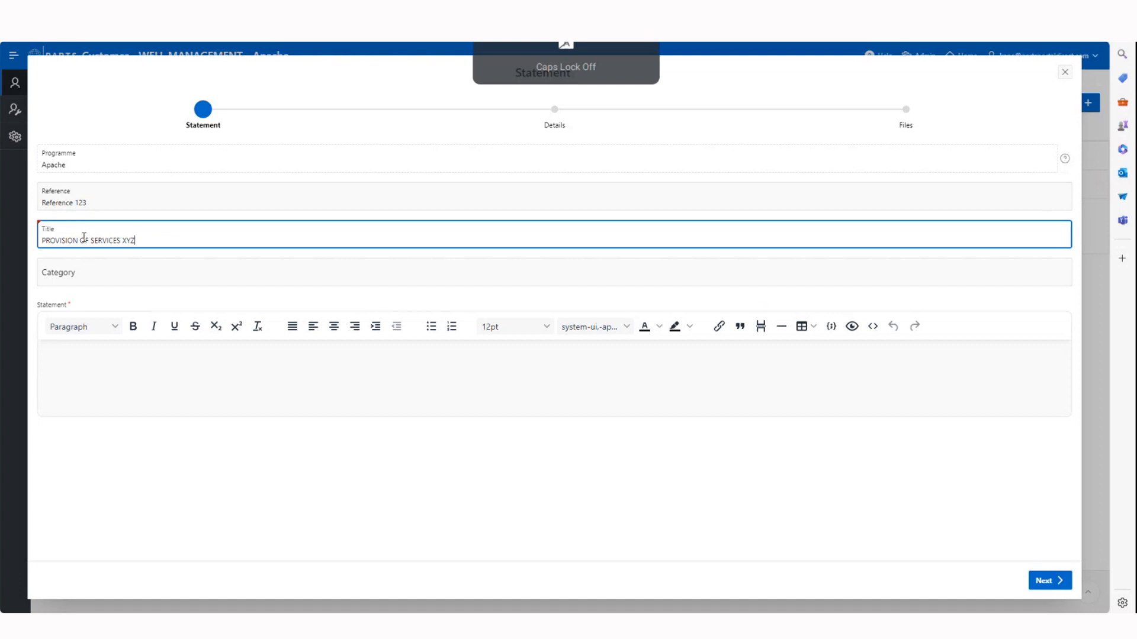
Set the requirement's category to Wellhead Equipment
left_click(90, 279)
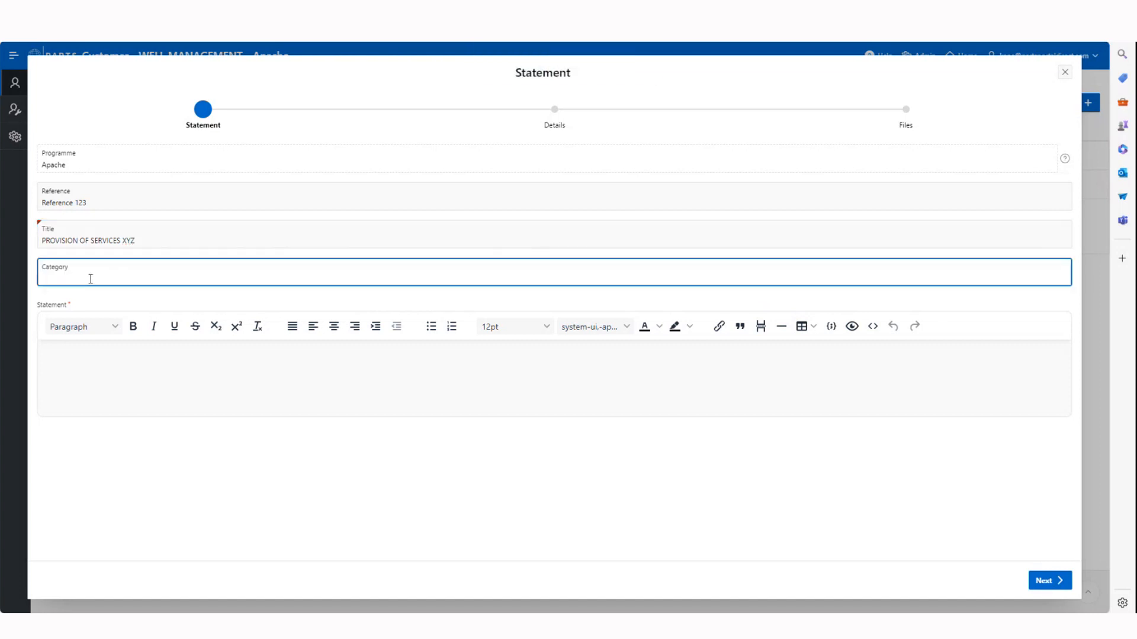
key("Caps_Lock")
type("Wellhead")
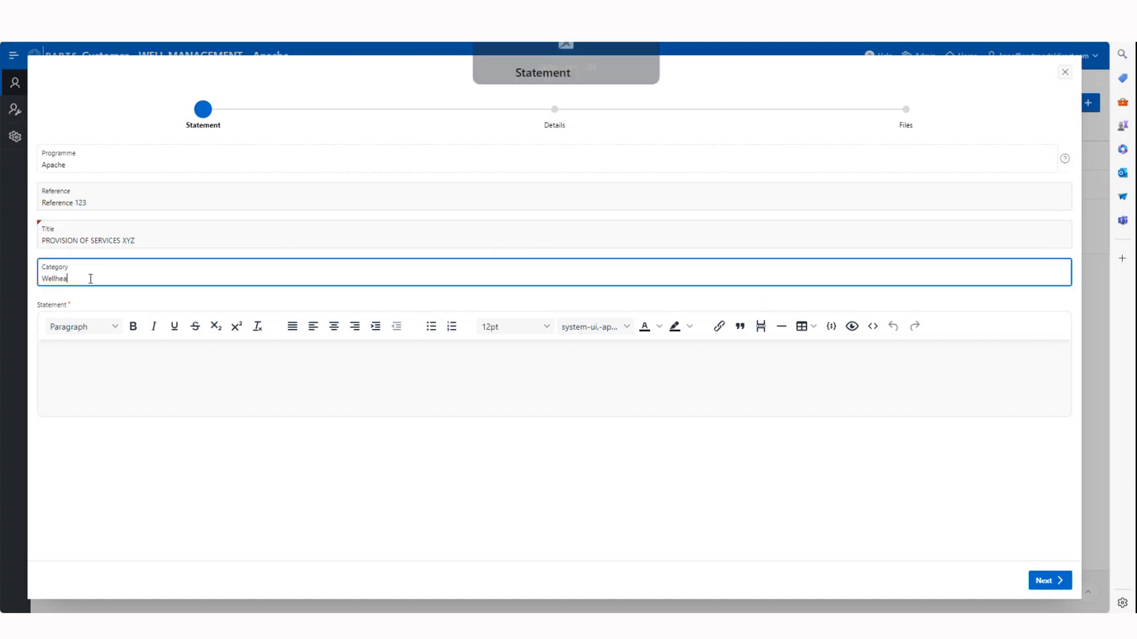
key("Caps_Lock")
type("E")
key("Caps_Lock")
type("quipment")
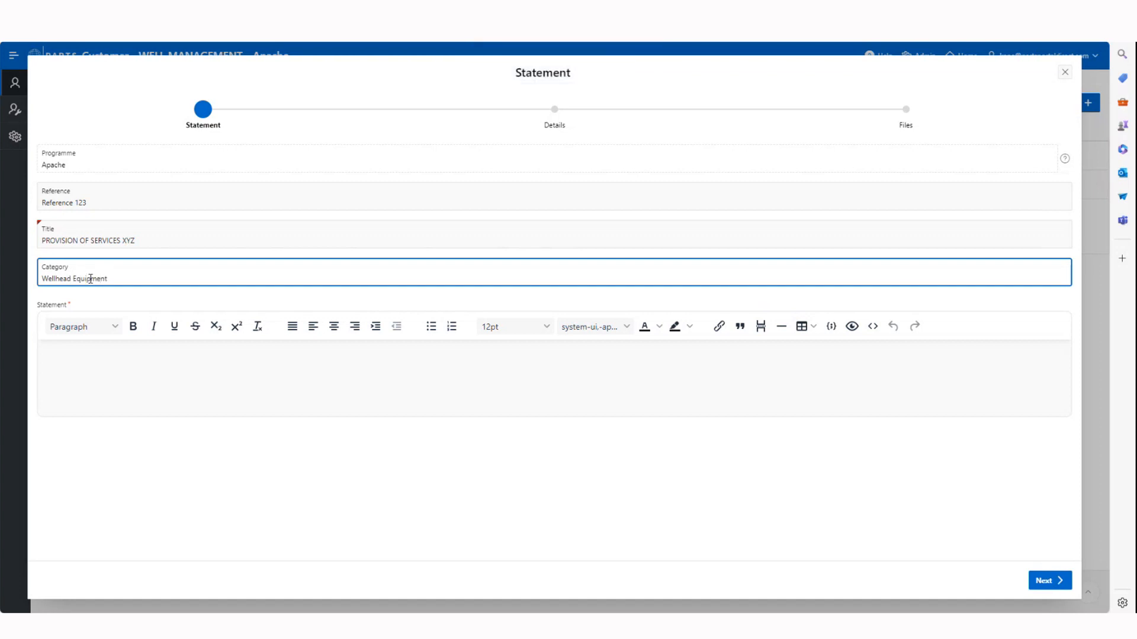
Write the statement "Please see attached documents for detail of tender." and save it to continue to the details stage
left_click(106, 367)
key("Caps_Lock")
type("P")
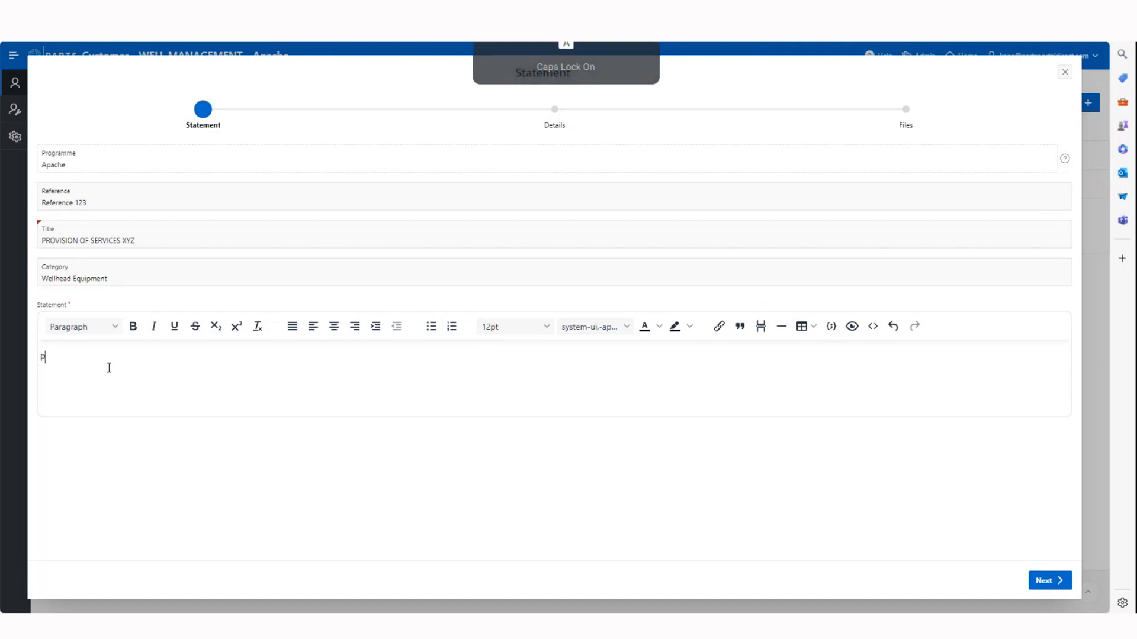
key("Caps_Lock")
type("lease")
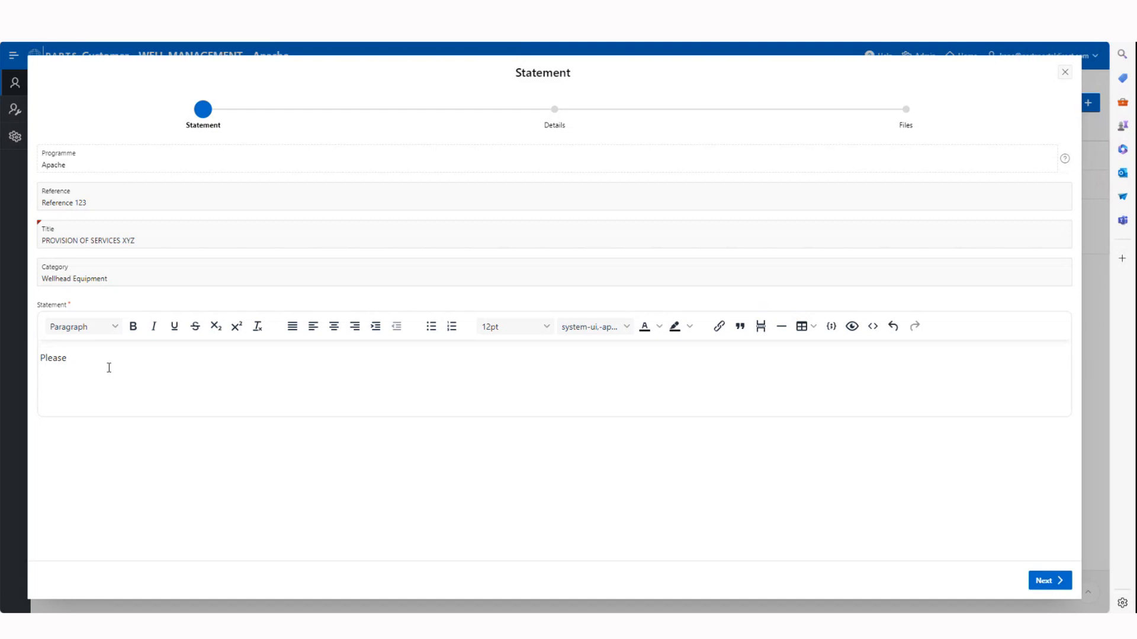
type(" see attached documents for detail ")
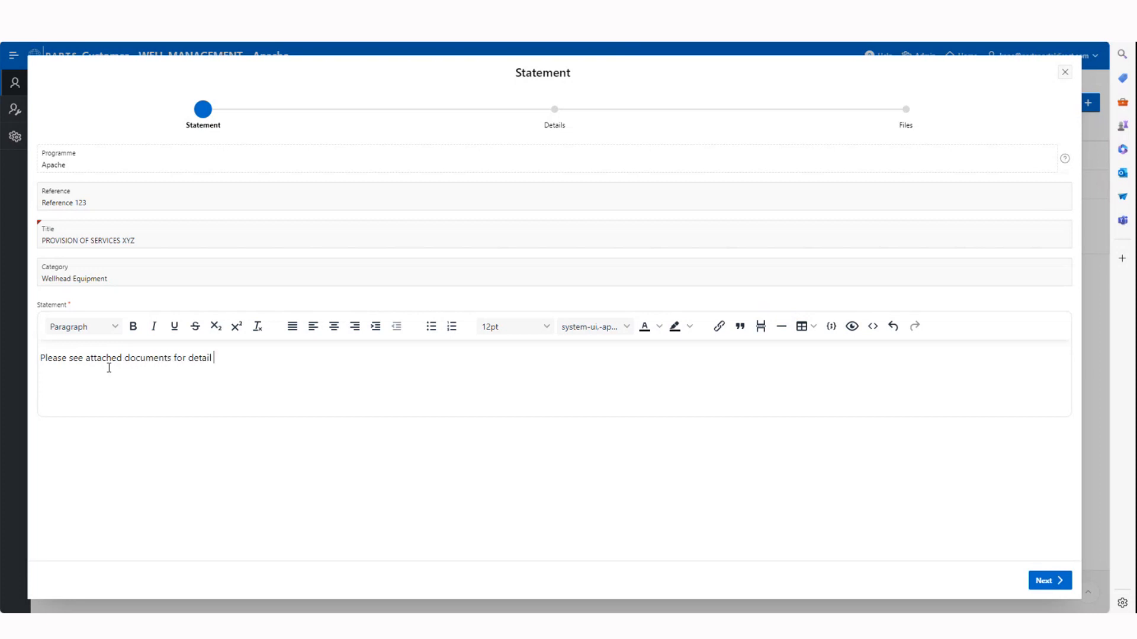
type("of tender.")
left_click(1045, 582)
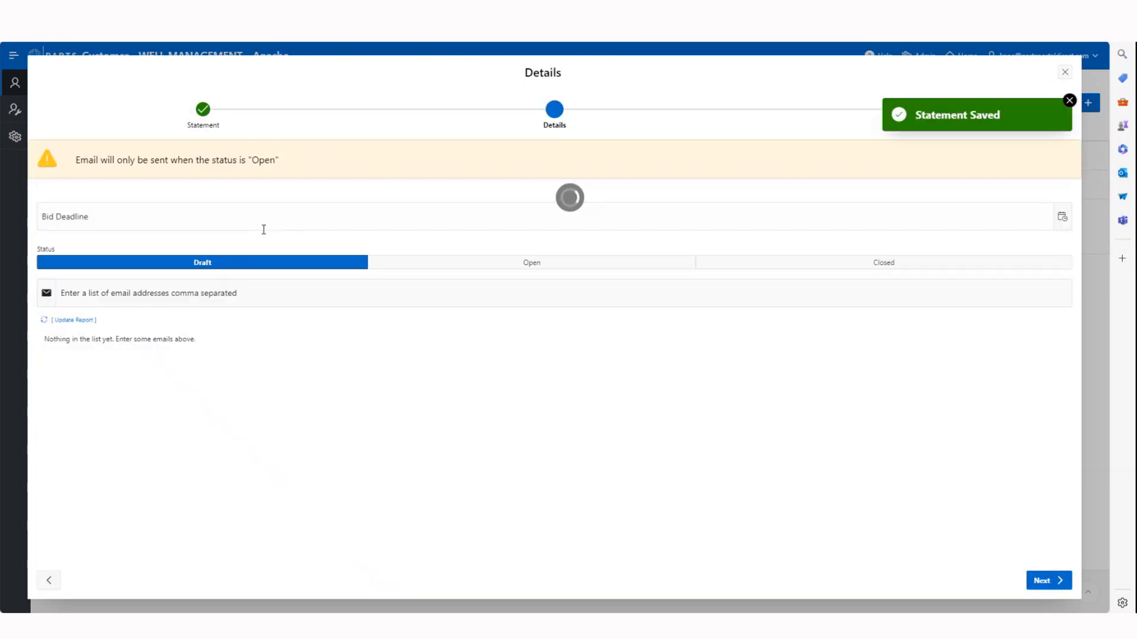
Set the bid deadline to 05-JUL-2024 12:00 and change the requirement's status to Open
left_click(146, 221)
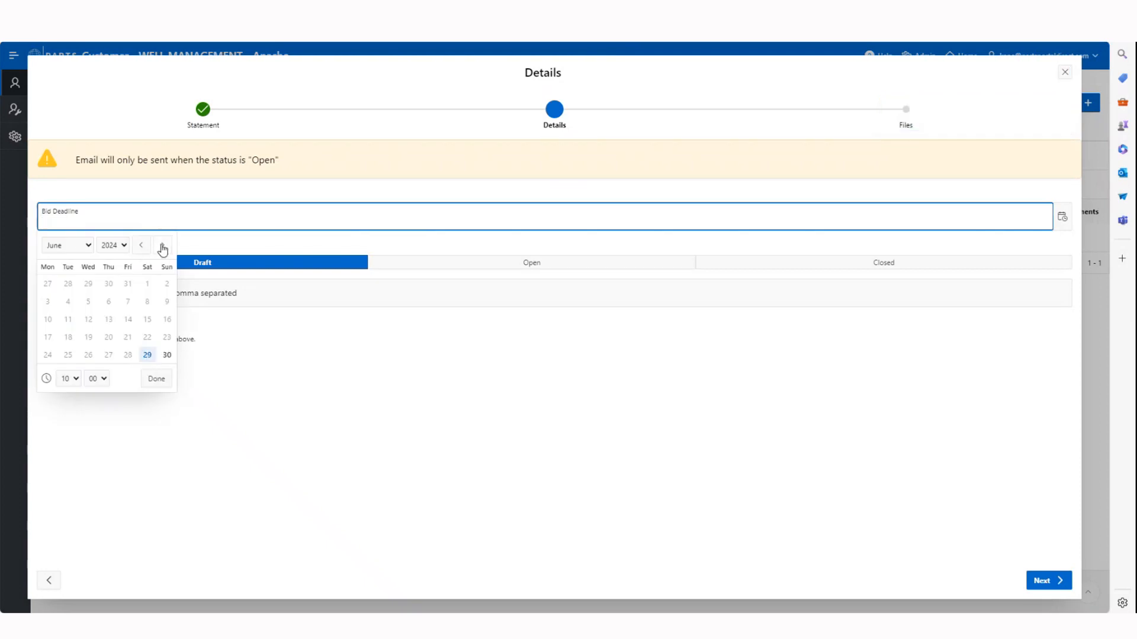
left_click(163, 246)
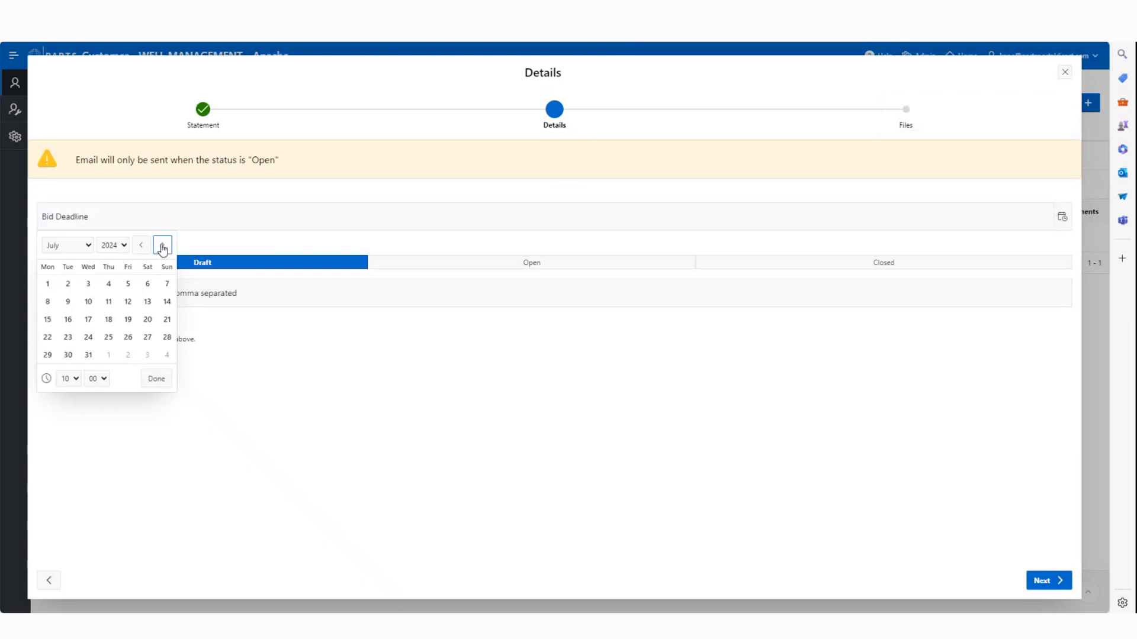
left_click(128, 285)
left_click(75, 380)
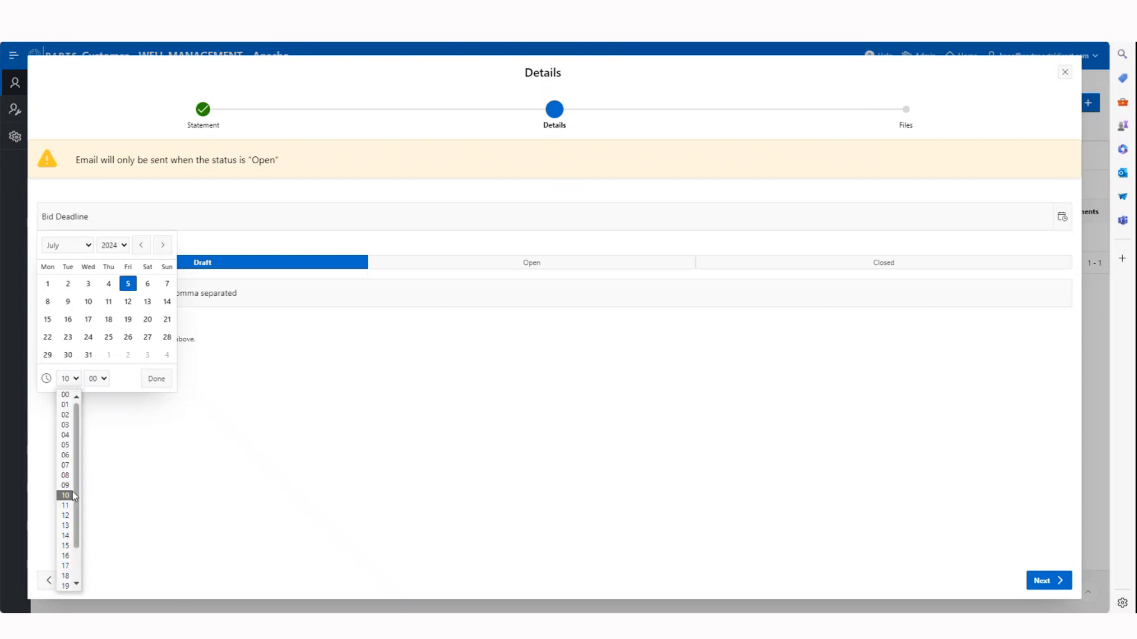
left_click(65, 516)
left_click(158, 383)
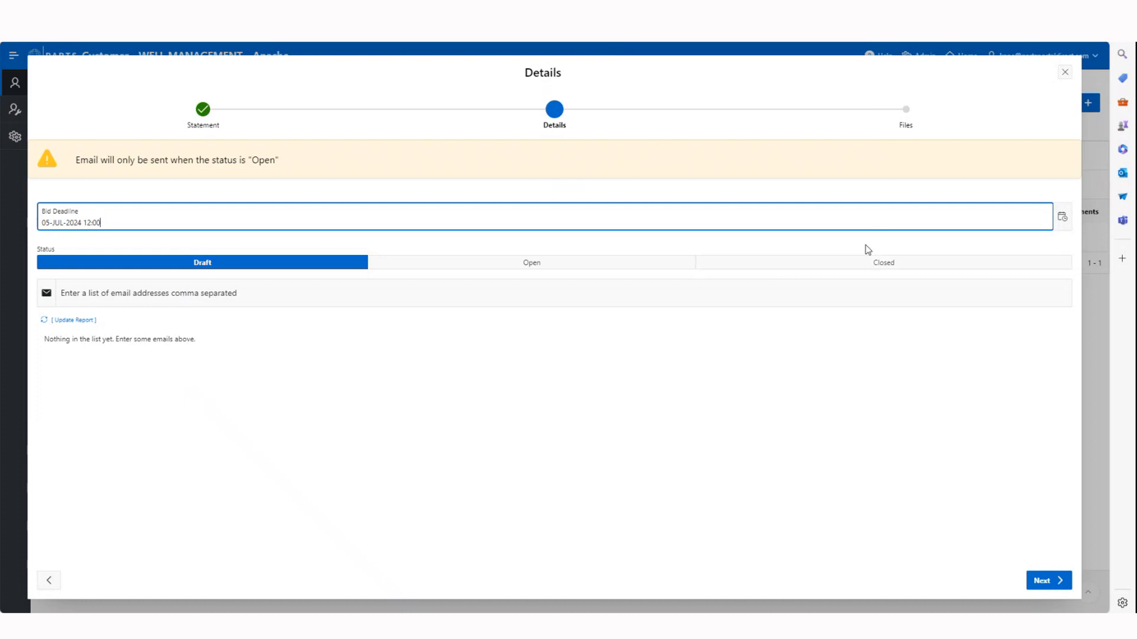
left_click(525, 263)
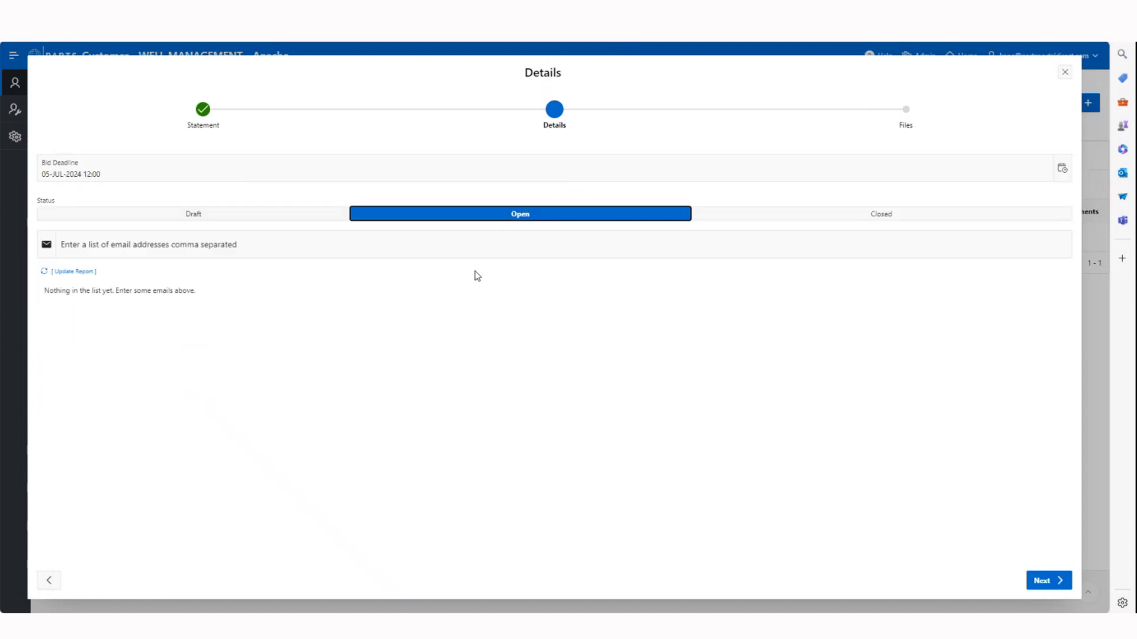
Enter the contact's saved Parts Portal Direct email address and update the supplier list with it
left_click(93, 248)
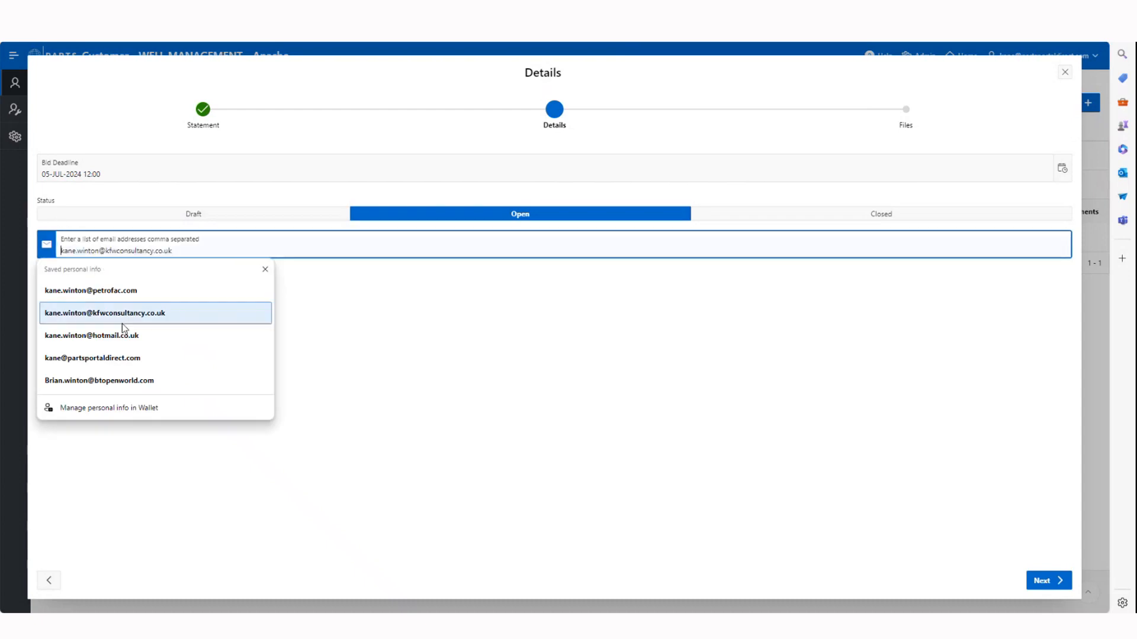
left_click(126, 358)
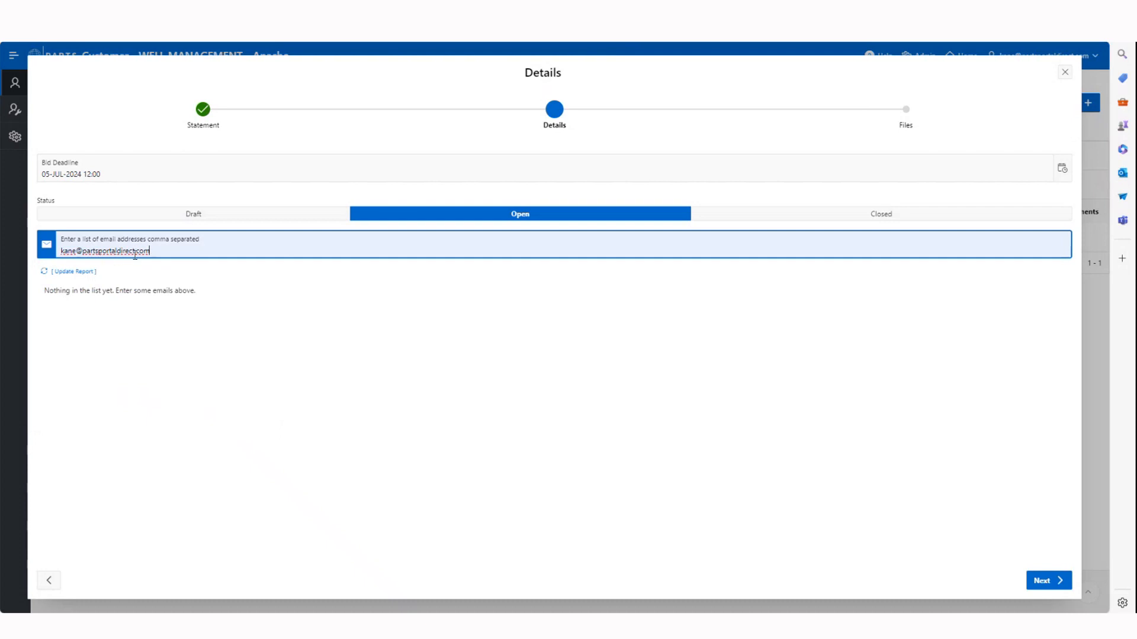
left_click(79, 274)
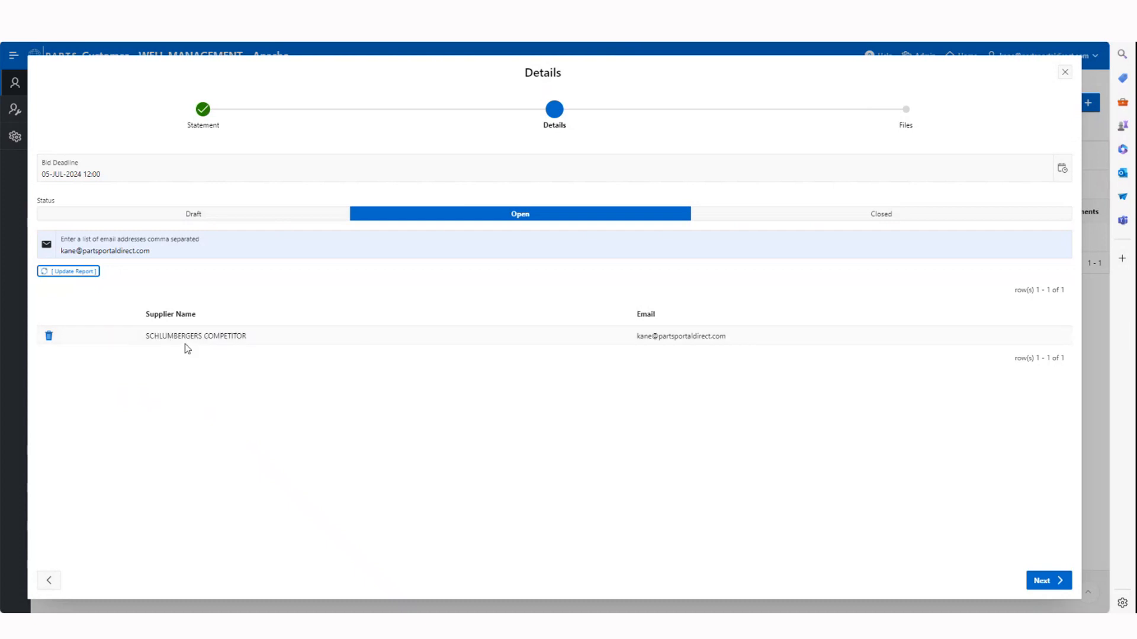
Replace the entered address with the contact's saved Petrofac email and update the list to add a second supplier
left_click(150, 252)
left_click_drag(151, 251, 77, 254)
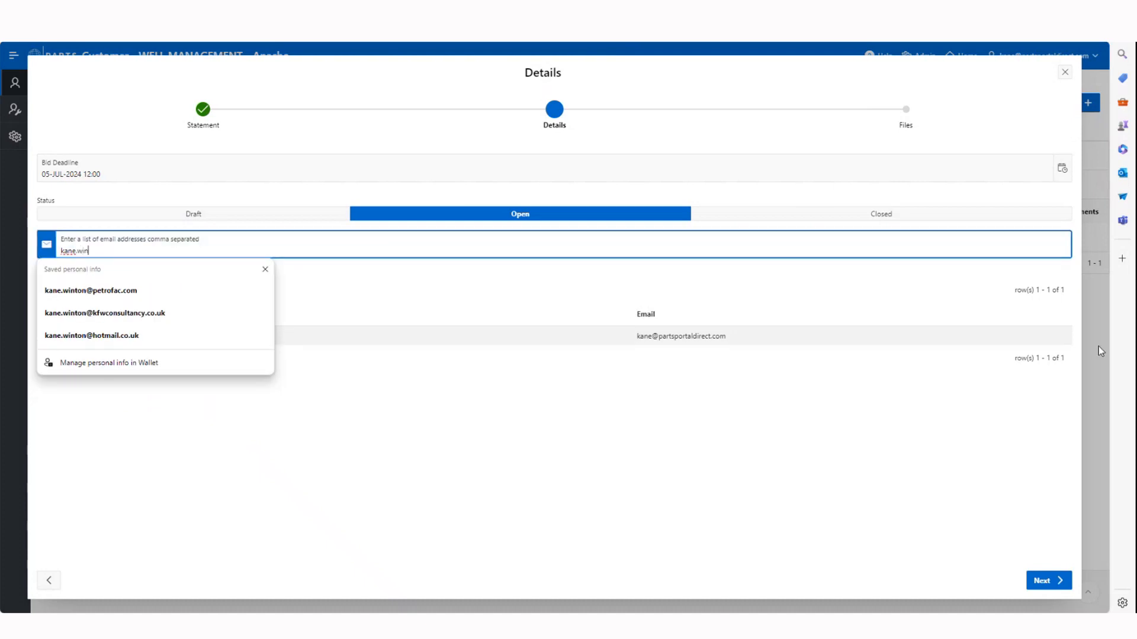
left_click(125, 291)
left_click(84, 273)
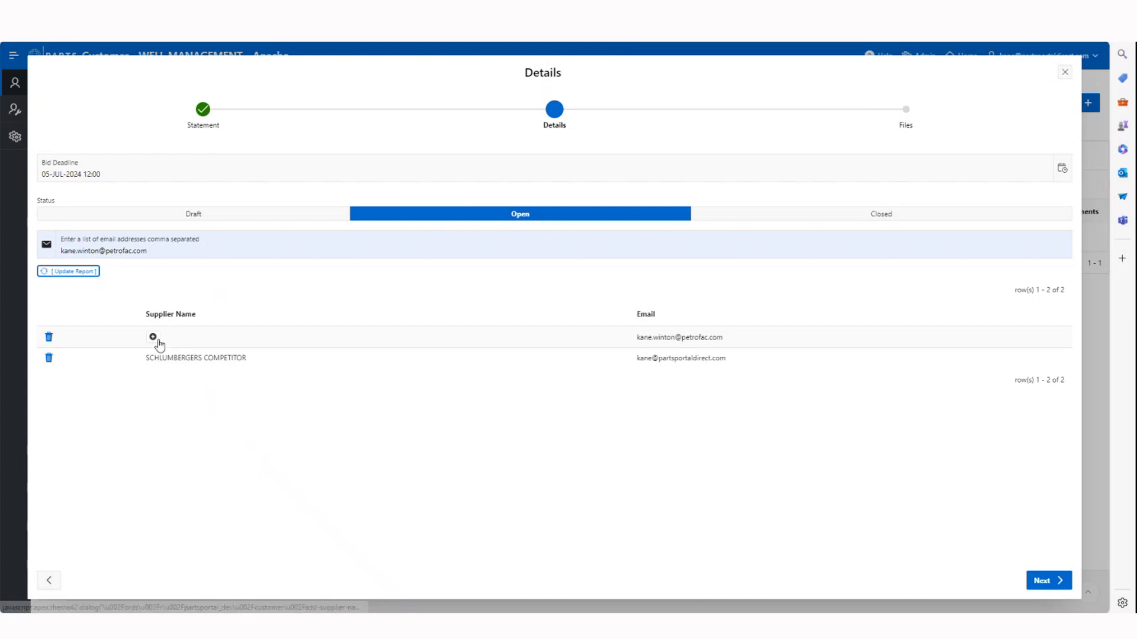
Add NEW COMPANY as the supplier name for the Petrofac contact and save the details to continue to the files stage
left_click(153, 338)
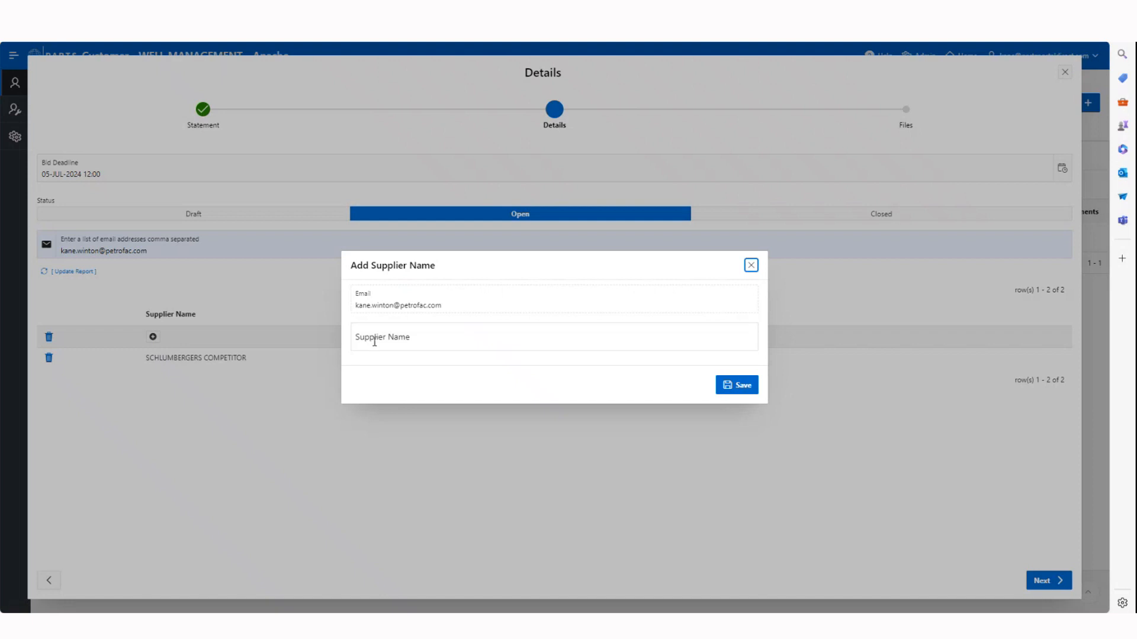
left_click(374, 342)
key("Caps_Lock")
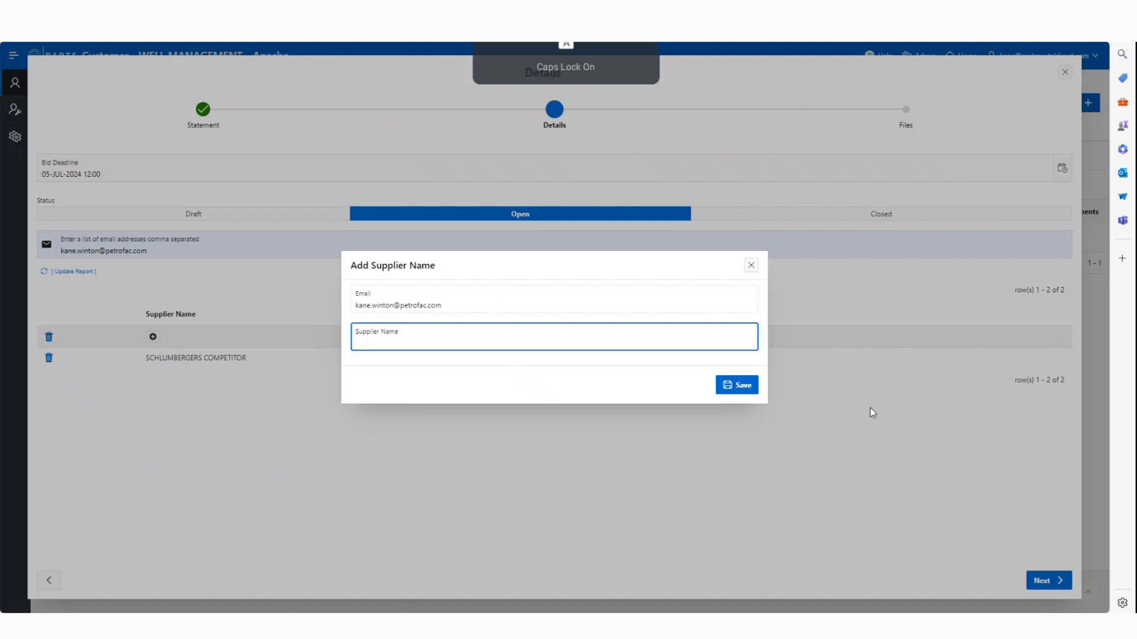
type("NEW COMPANY")
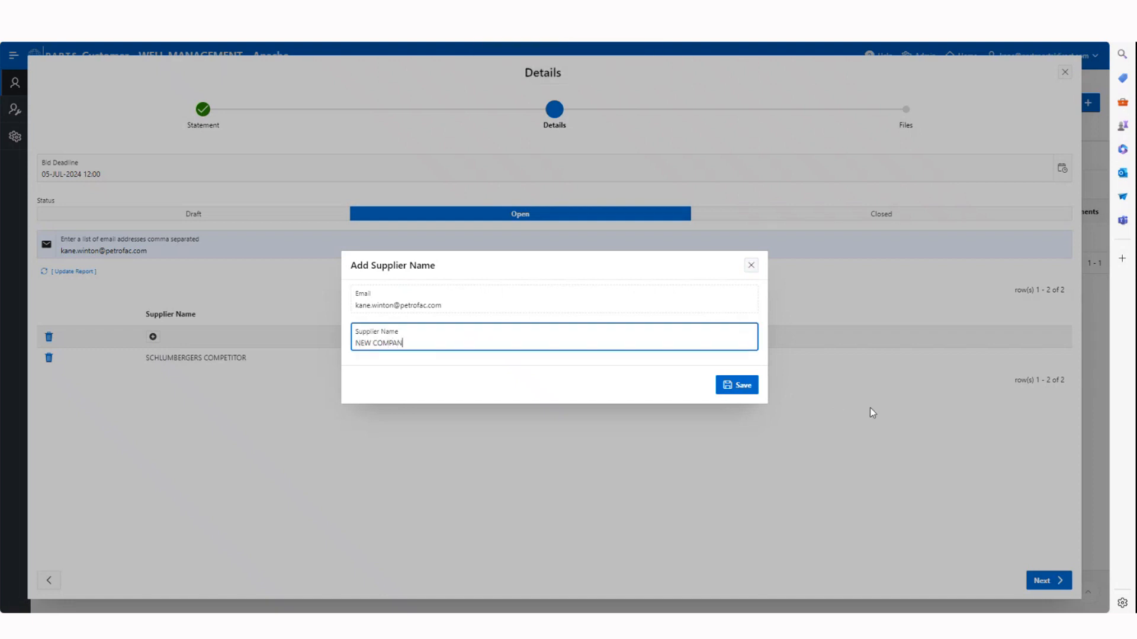
key("Caps_Lock")
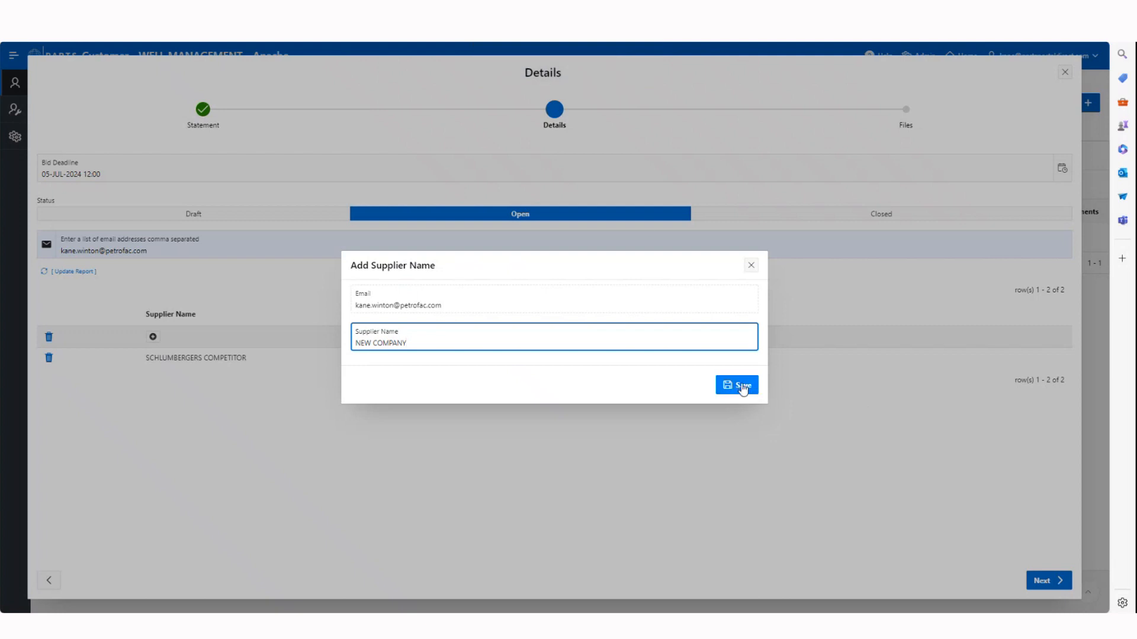
left_click(740, 386)
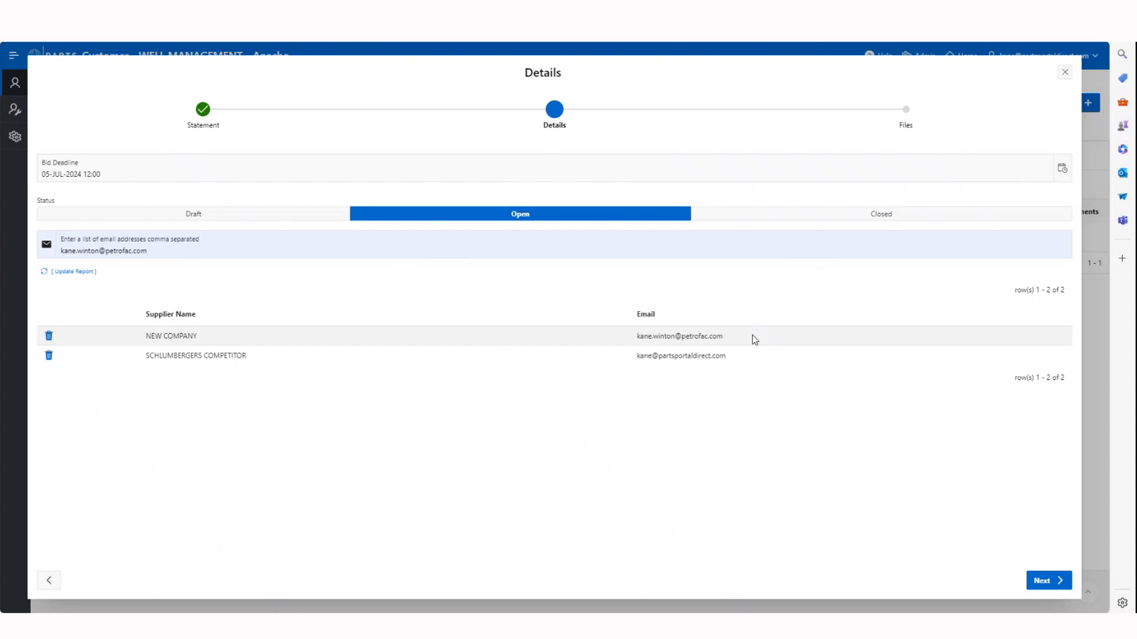
left_click(1043, 581)
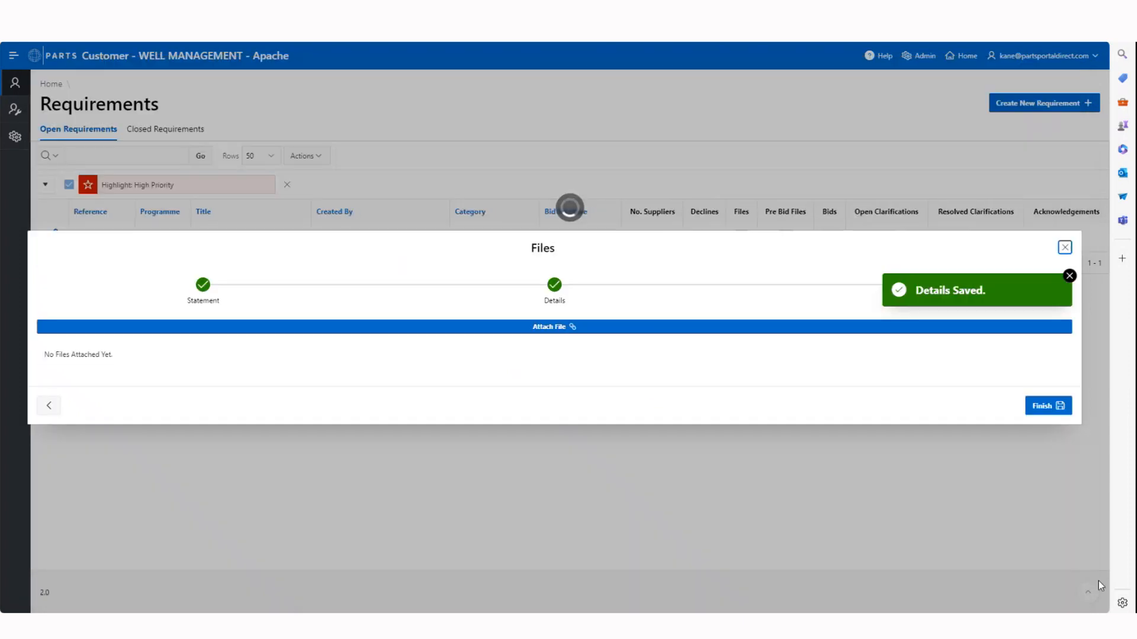
left_click(1069, 277)
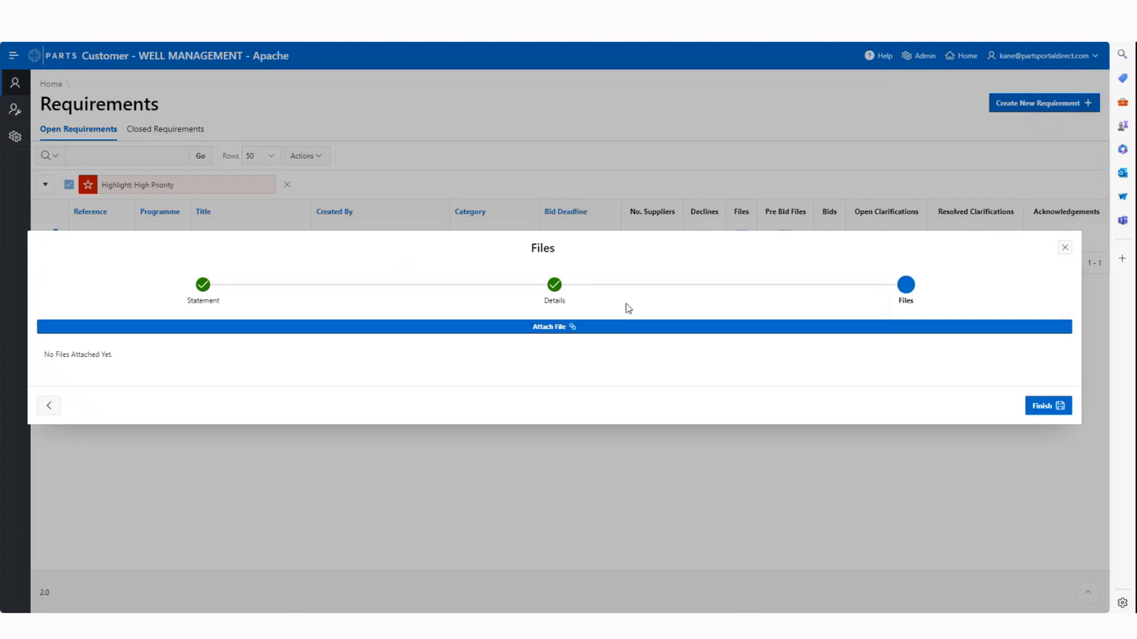
Start attaching a file to the requirement and look through the files available in the Document Store
left_click(543, 337)
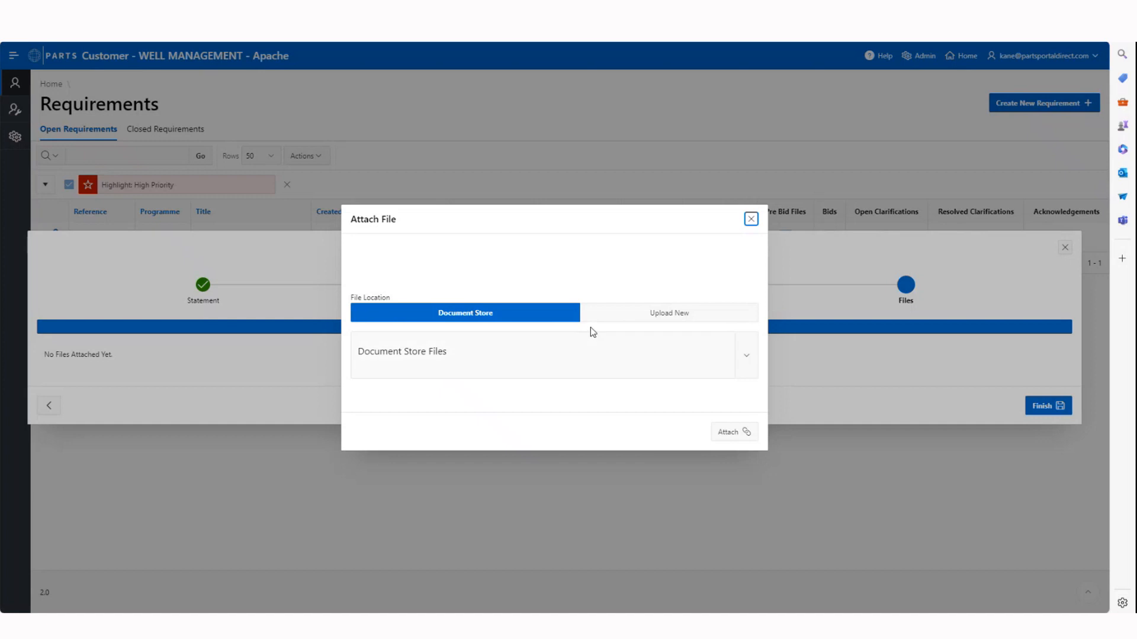
left_click(744, 356)
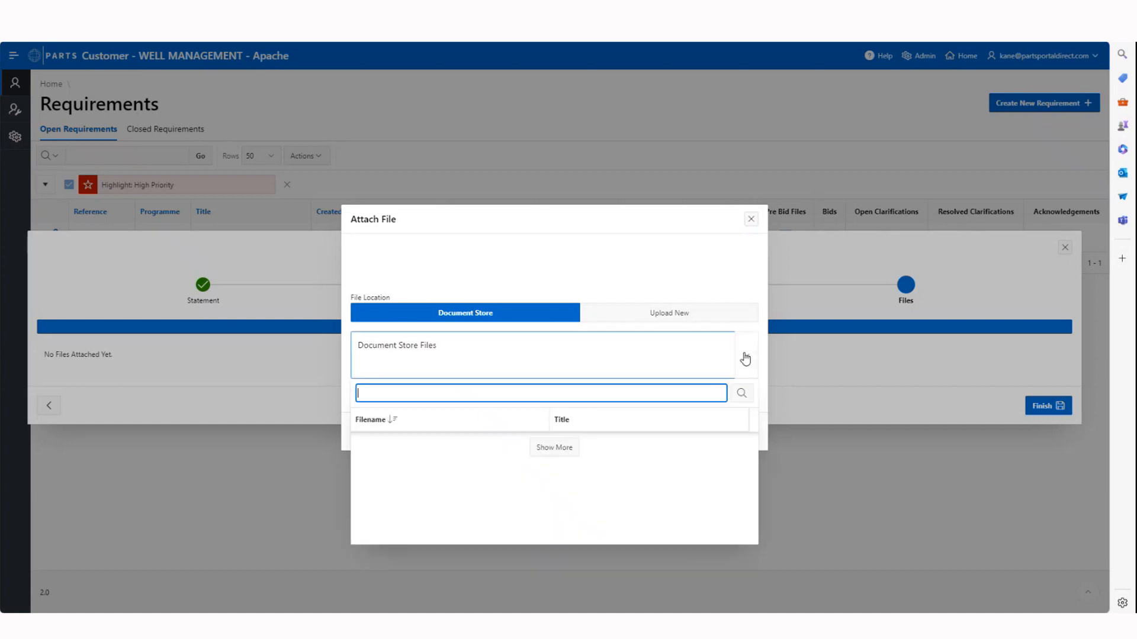
scroll(456, 472, "down", 1)
scroll(456, 472, "down", 5)
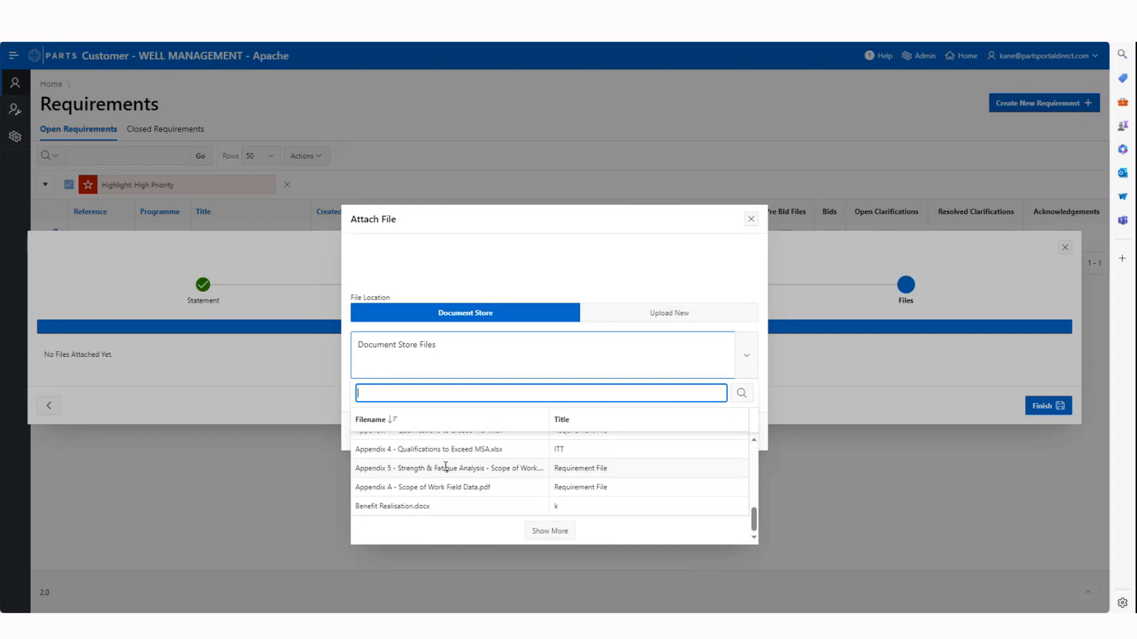
scroll(461, 486, "up", 5)
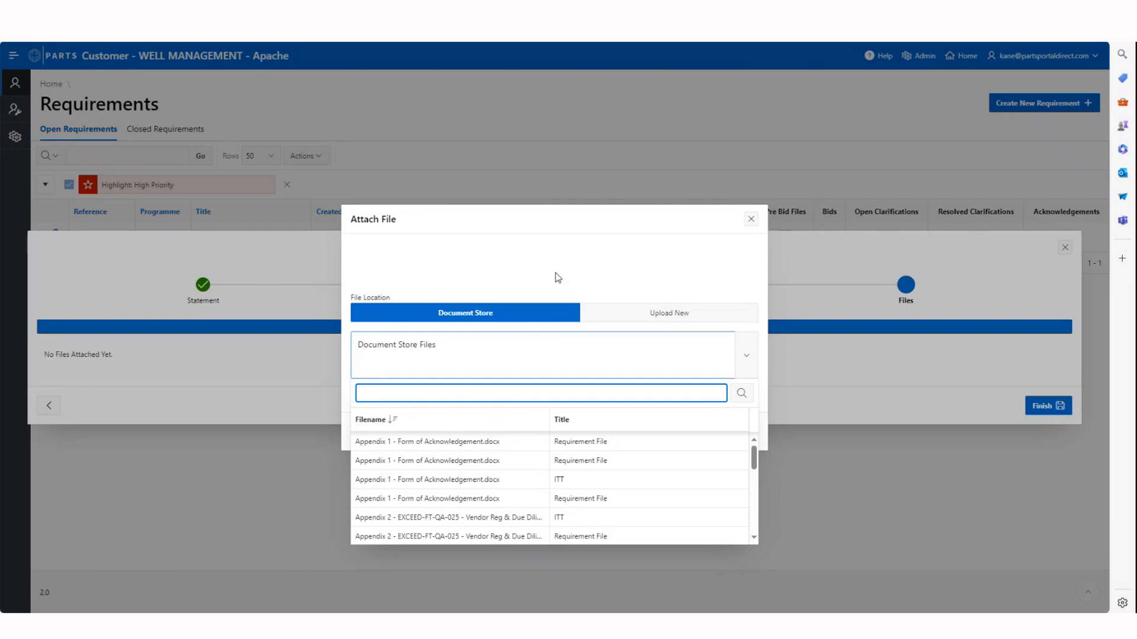
left_click(558, 278)
Fill in a new file upload with the title NAME and description DESCRIPTION, and view the local files available for it
left_click(640, 316)
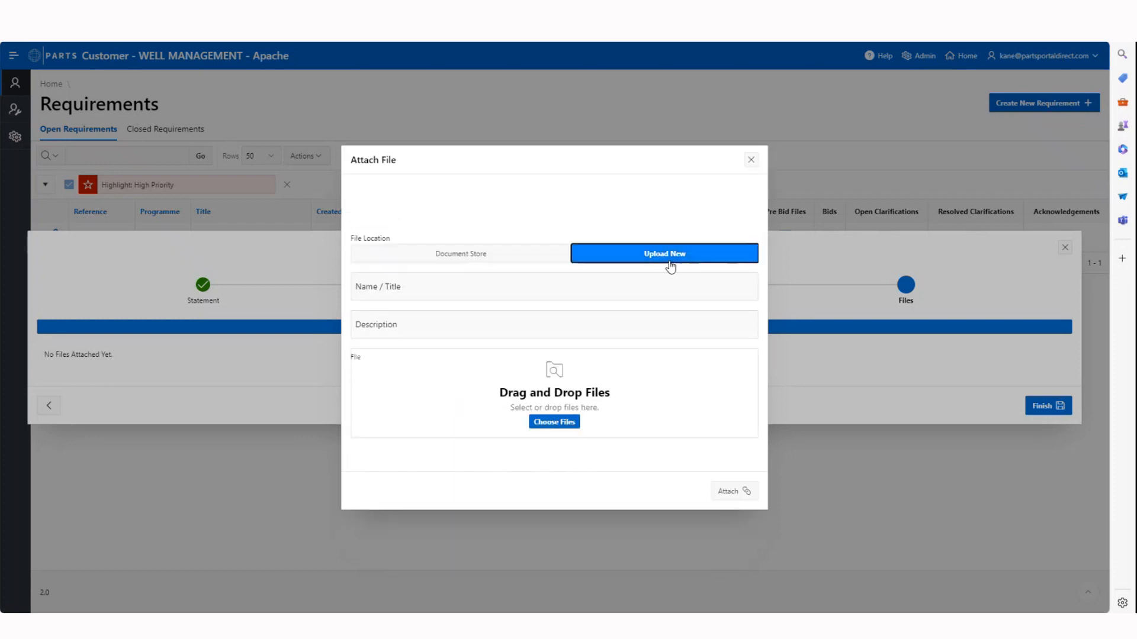
left_click(402, 290)
key("Caps_Lock")
type("NB")
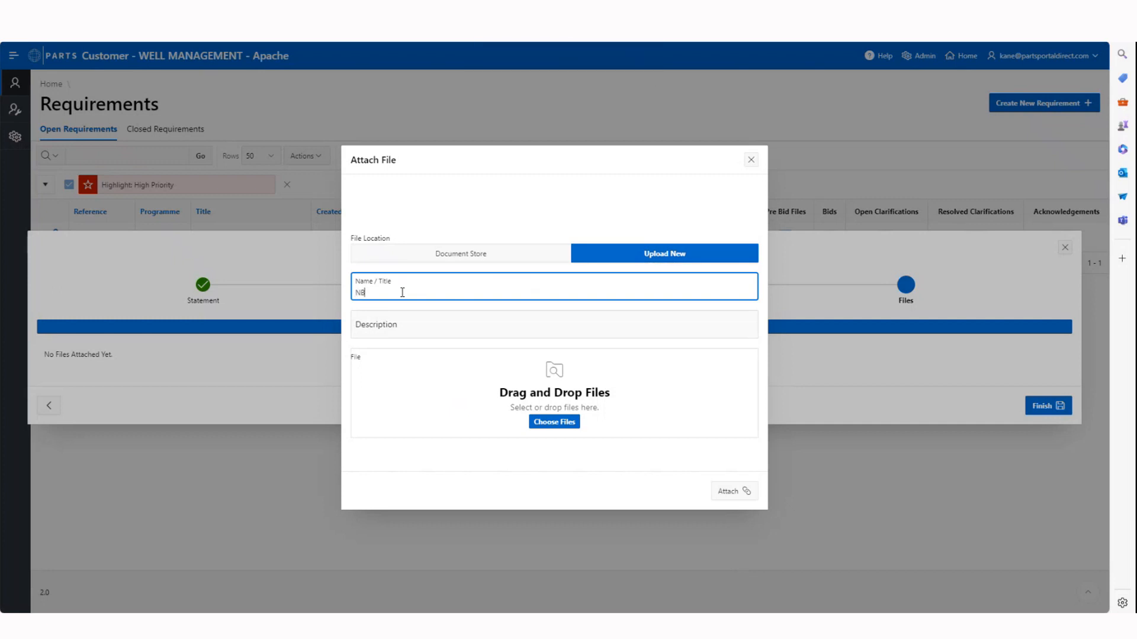
type("ME")
key("Tab")
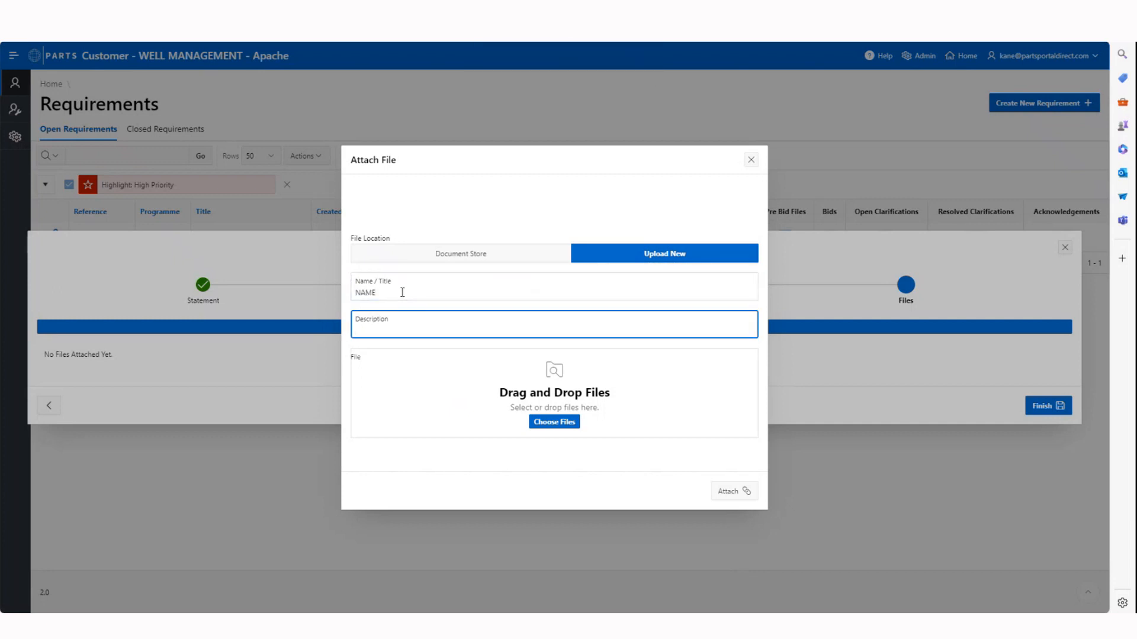
type("DESCRIPTION")
left_click(561, 425)
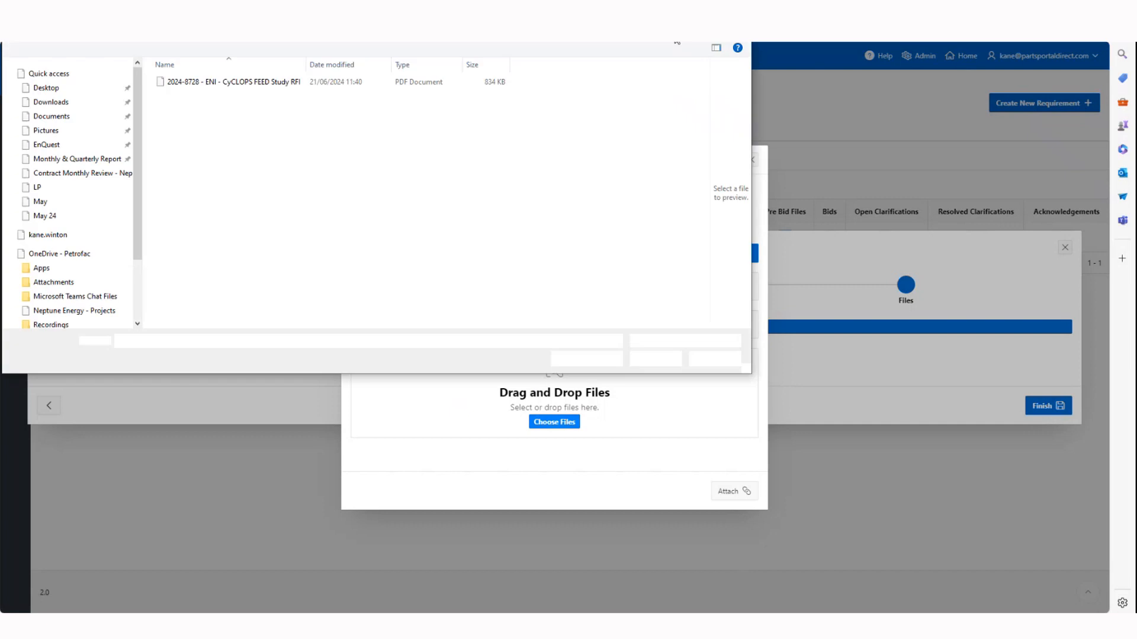
left_click(737, 9)
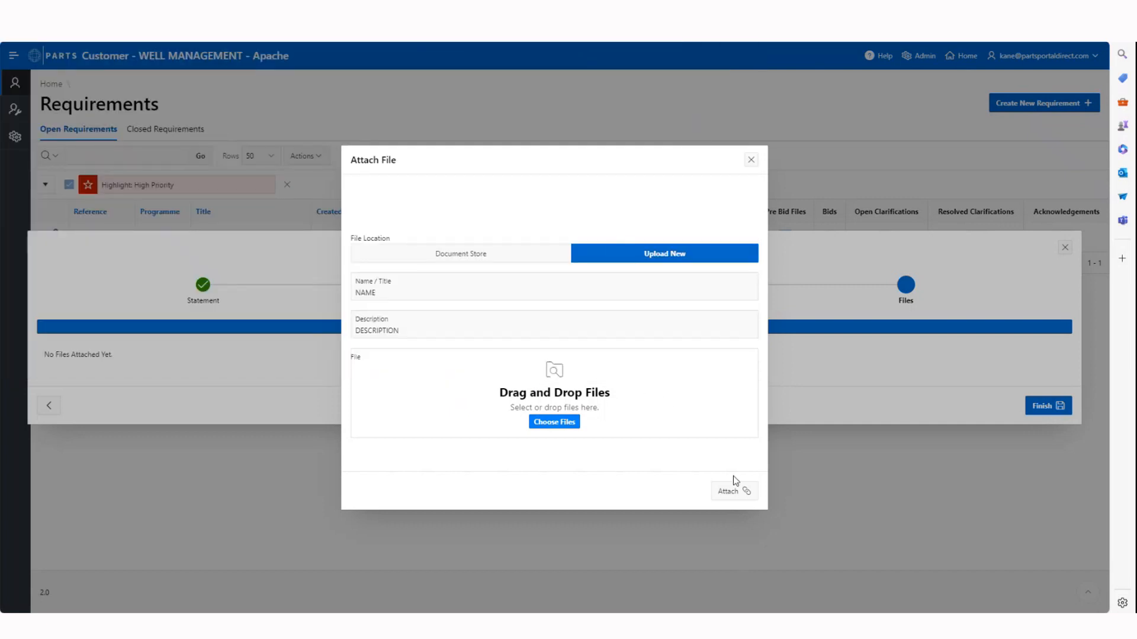
Close the file attachment form without attaching anything and finish the requirement to save it
left_click(750, 160)
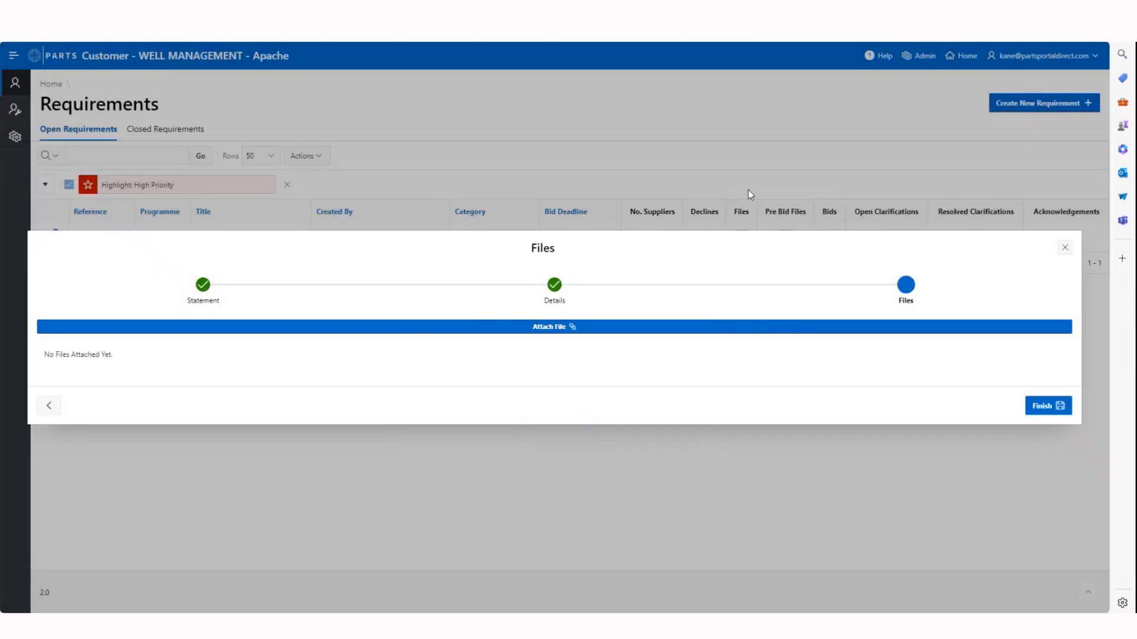
left_click(1047, 410)
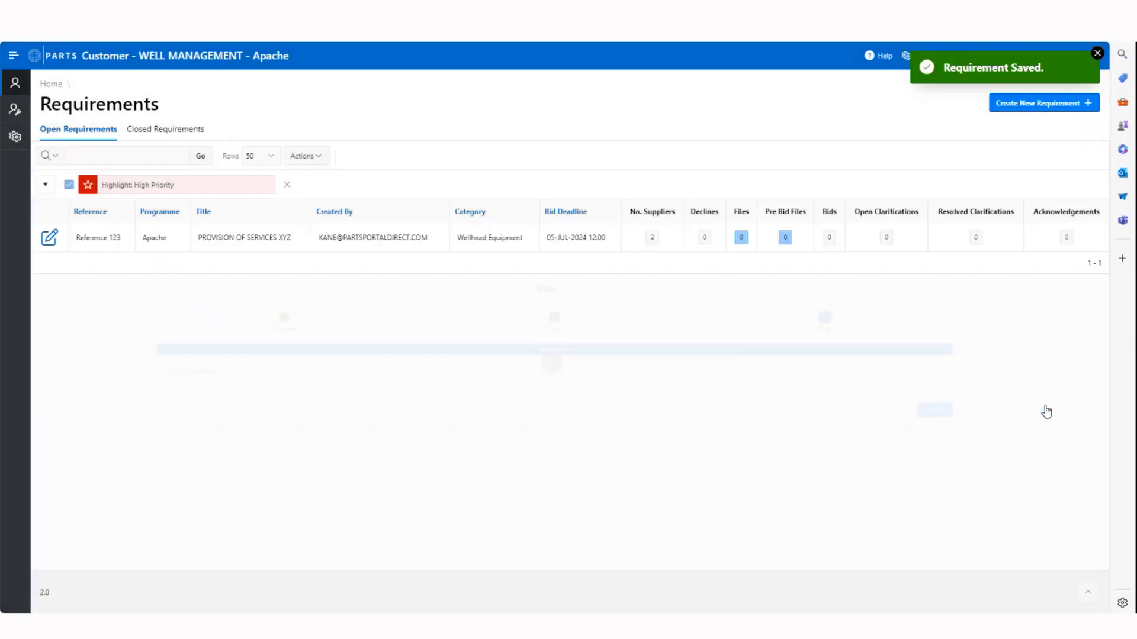